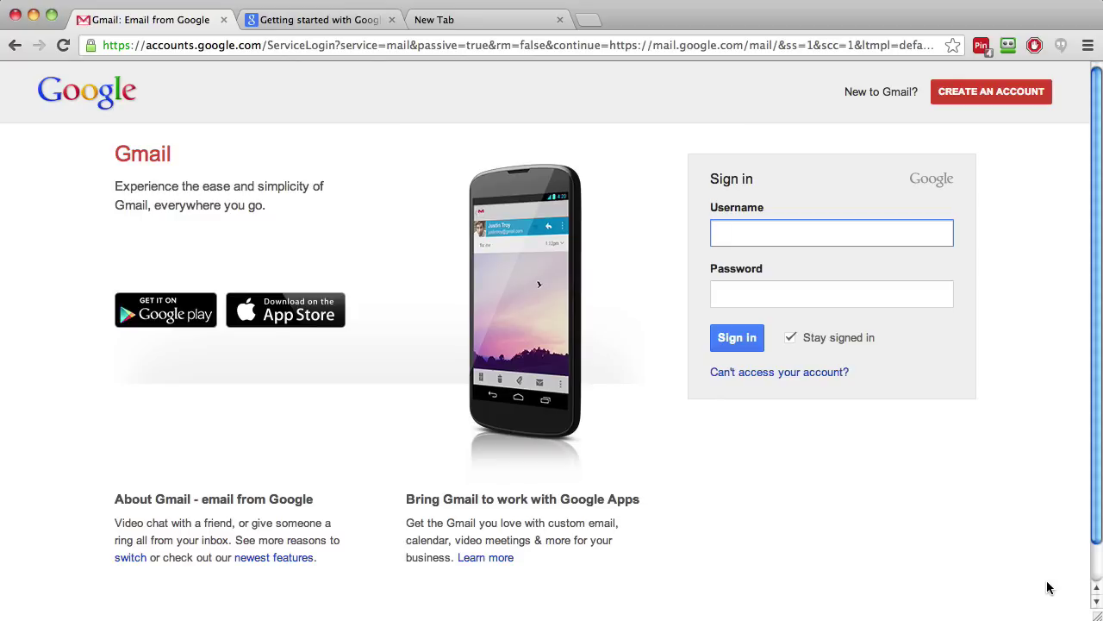
Sign in to Gmail with the saved account address and its password
text(book)
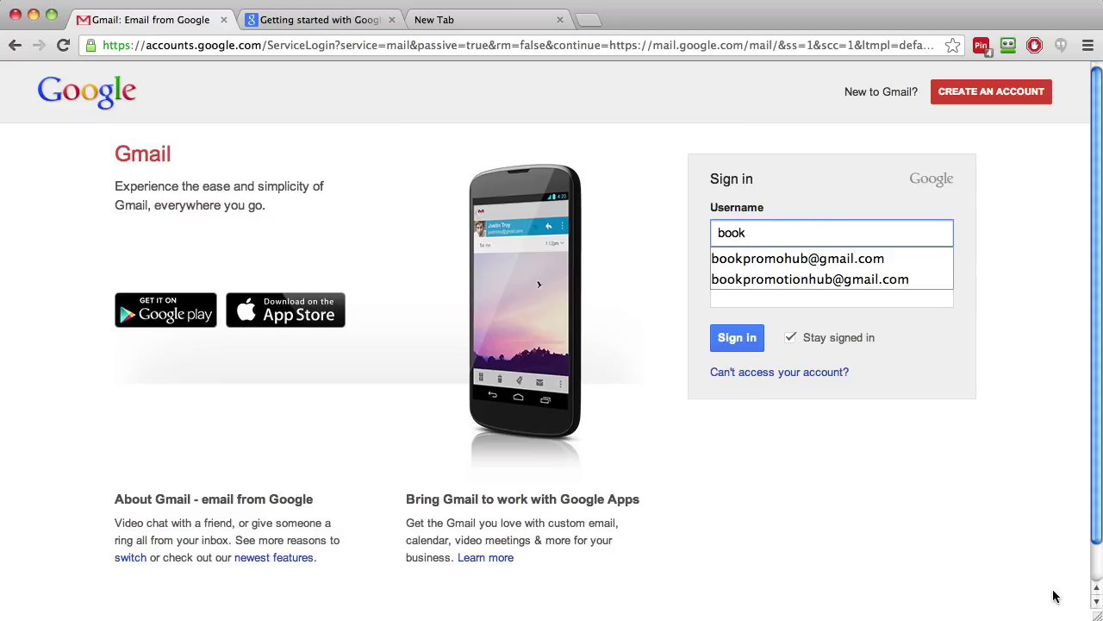
click(836, 259)
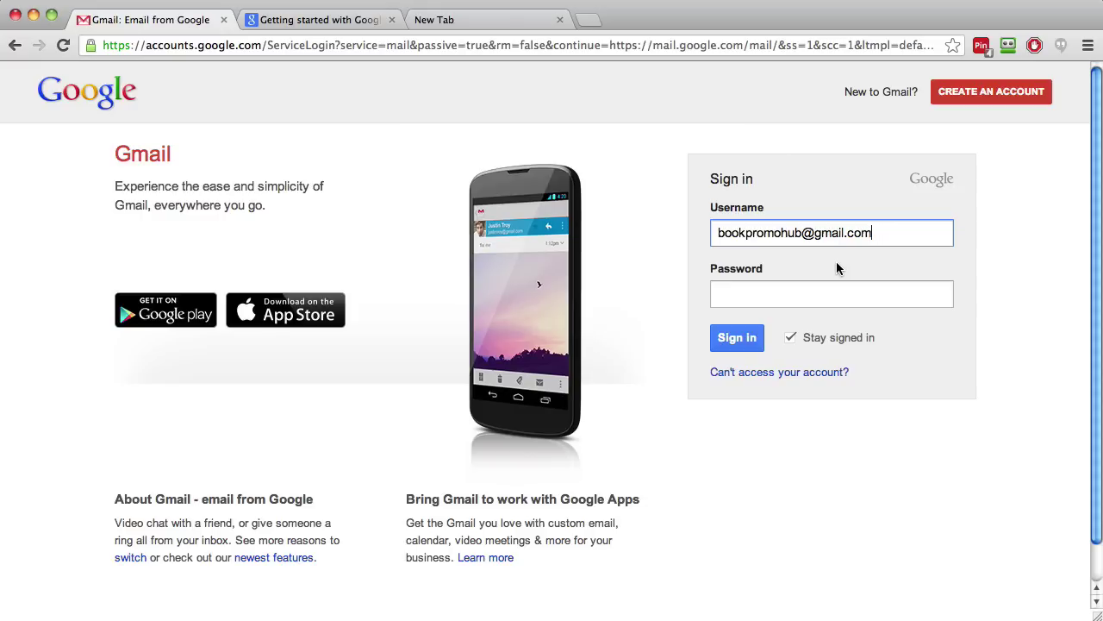
click(806, 297)
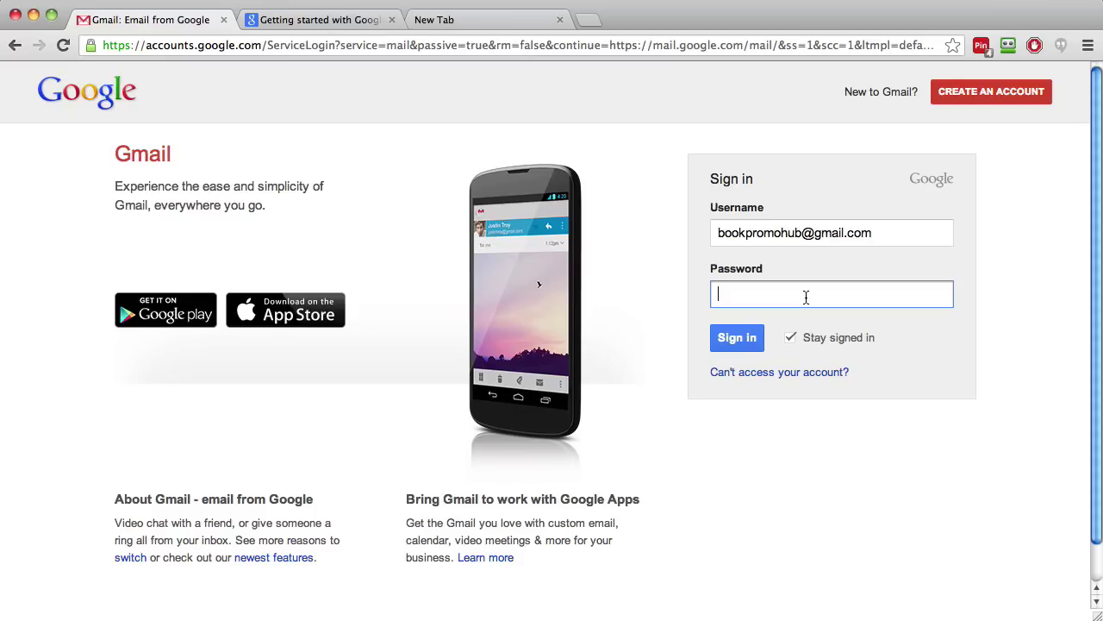
text(•••••••••••)
click(737, 338)
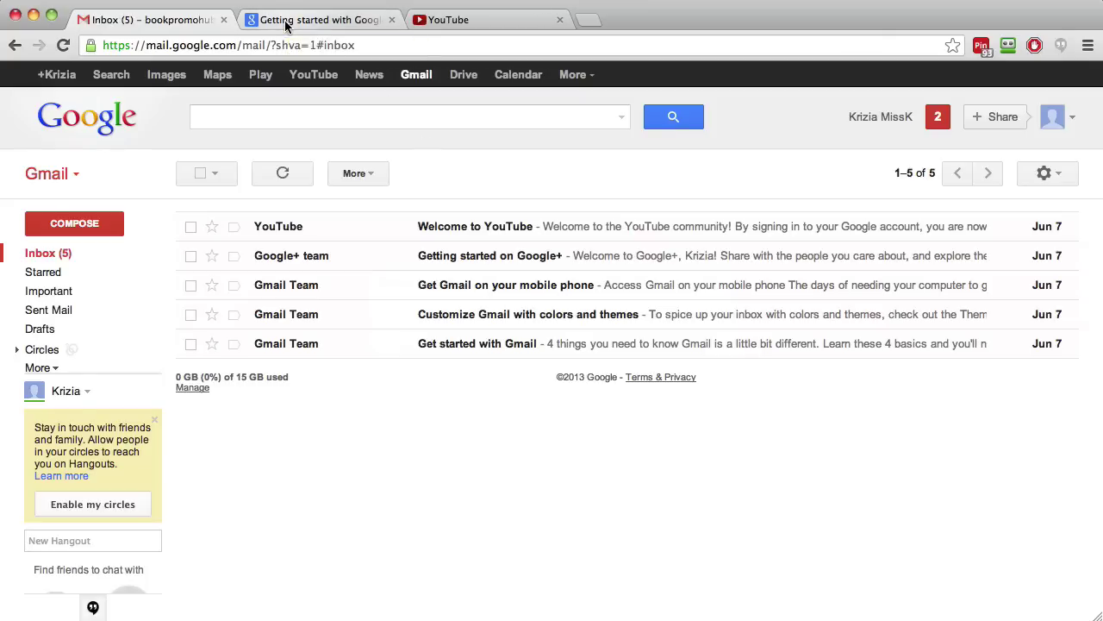
Glance at the Google+ getting-started guide and YouTube tabs, then reload the Gmail inbox
click(285, 19)
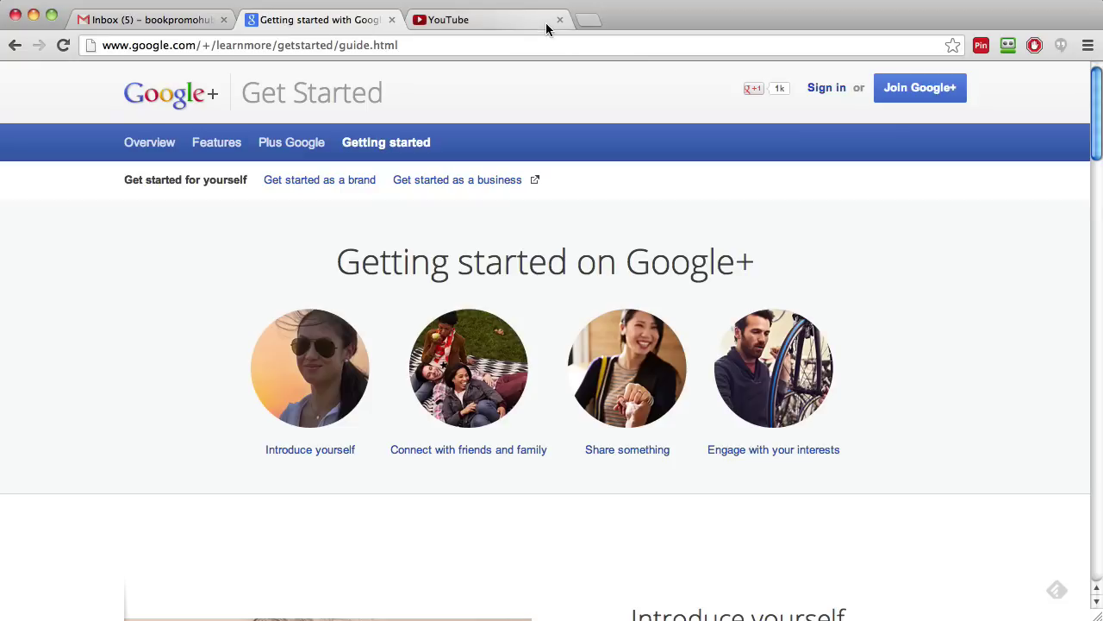
click(521, 29)
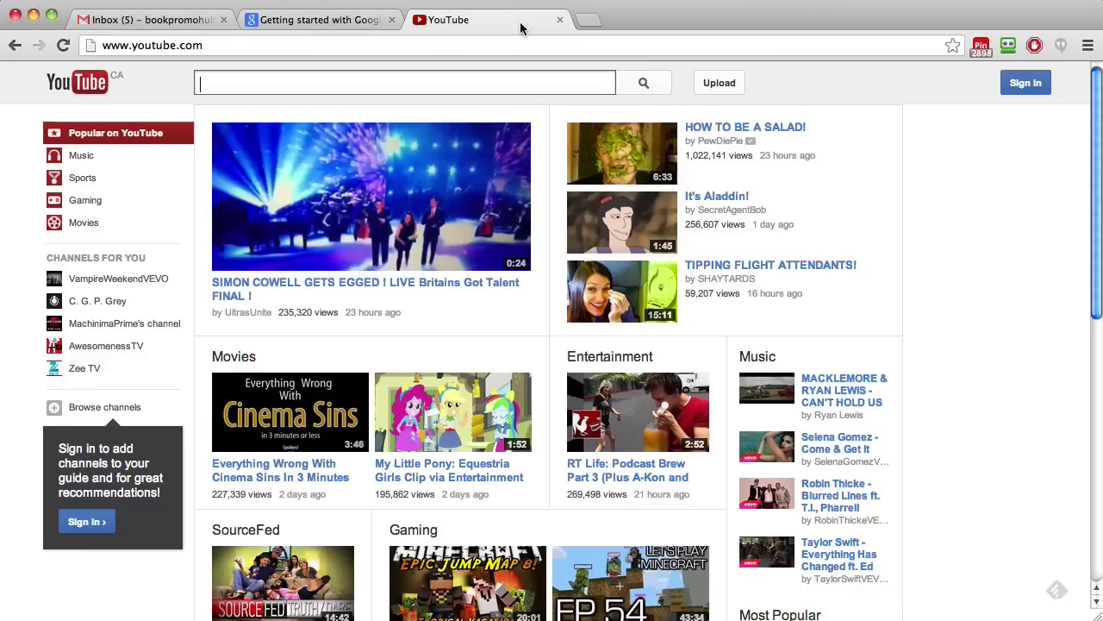
click(349, 25)
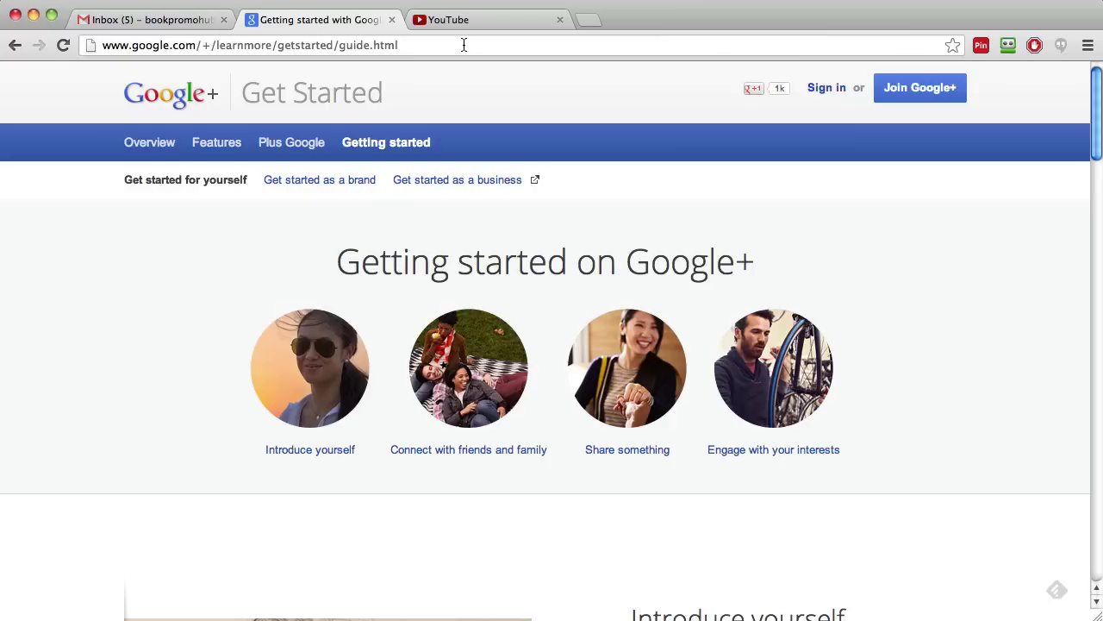
click(170, 26)
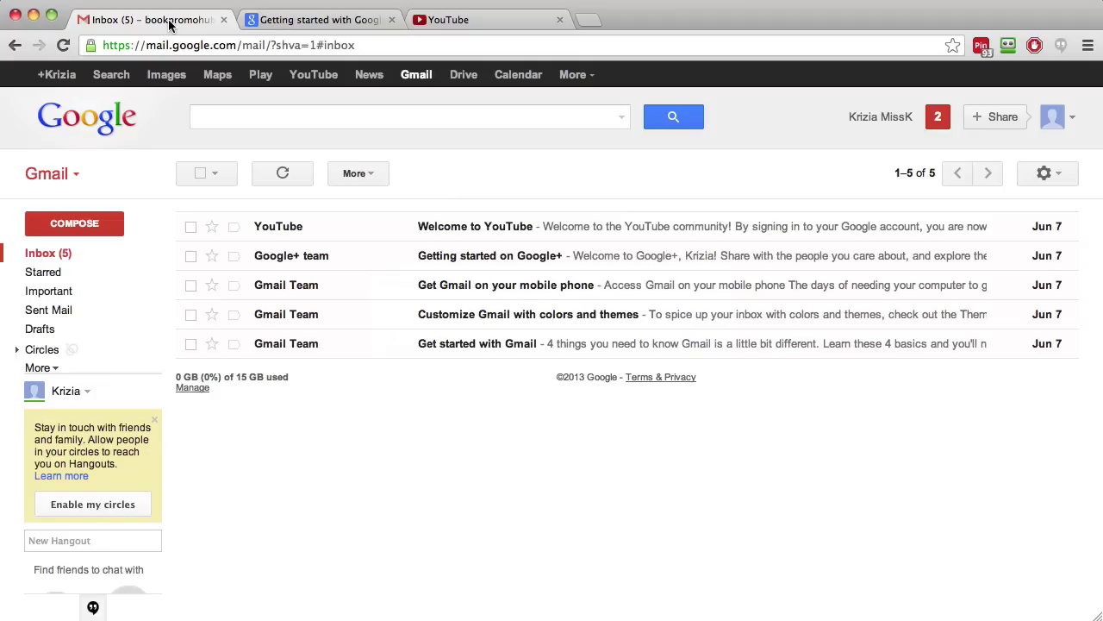
key(super+r)
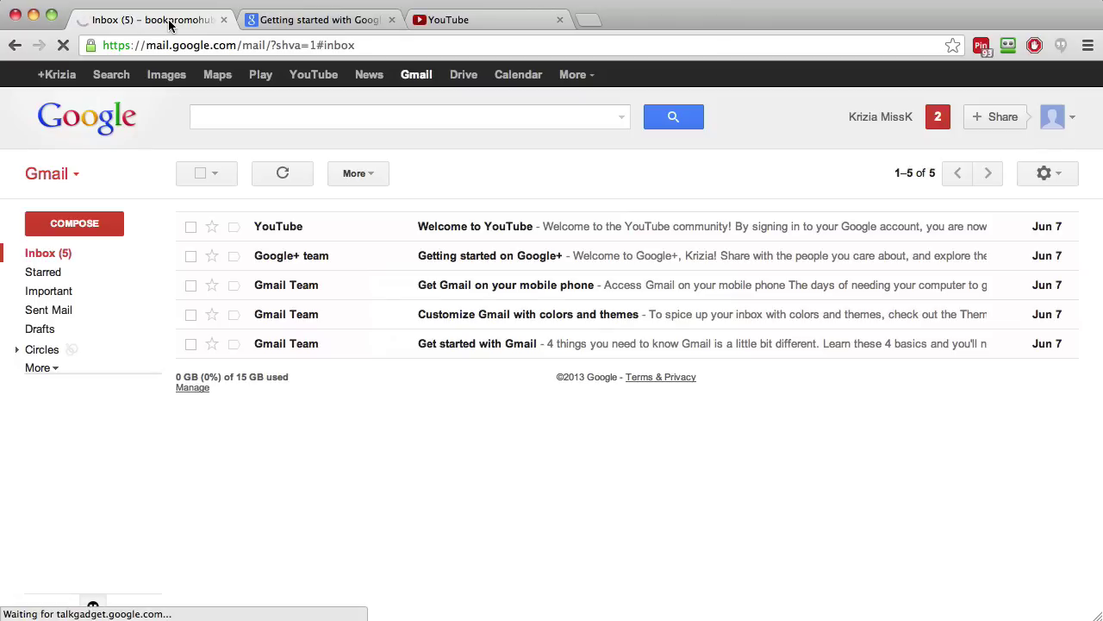
Sign in to YouTube with the saved Google account address and password, fixing a password typo
click(505, 14)
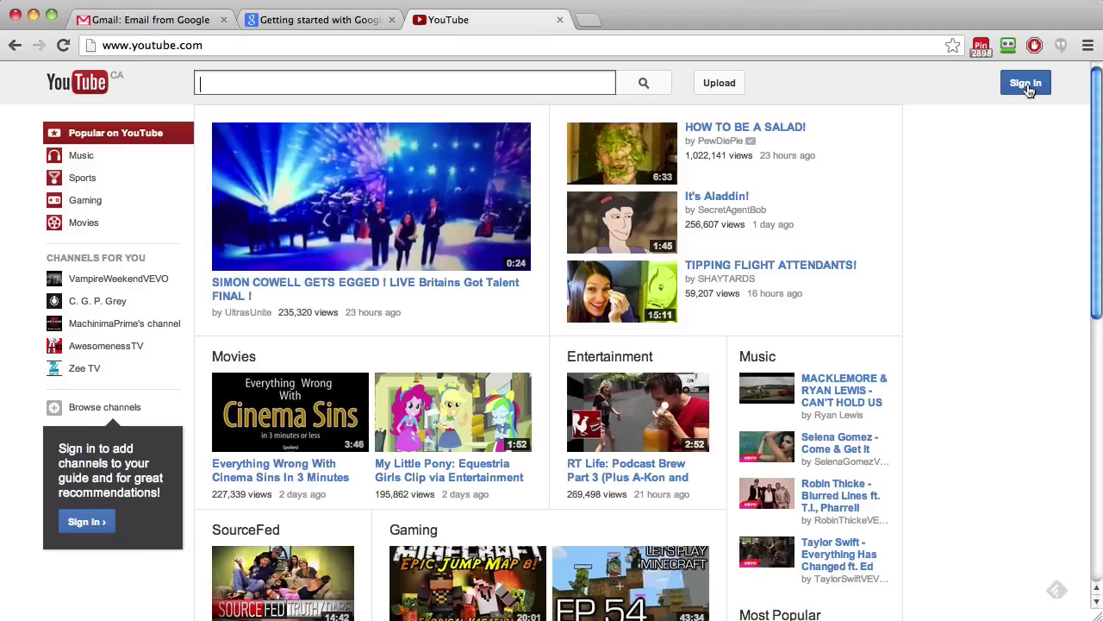
click(1027, 87)
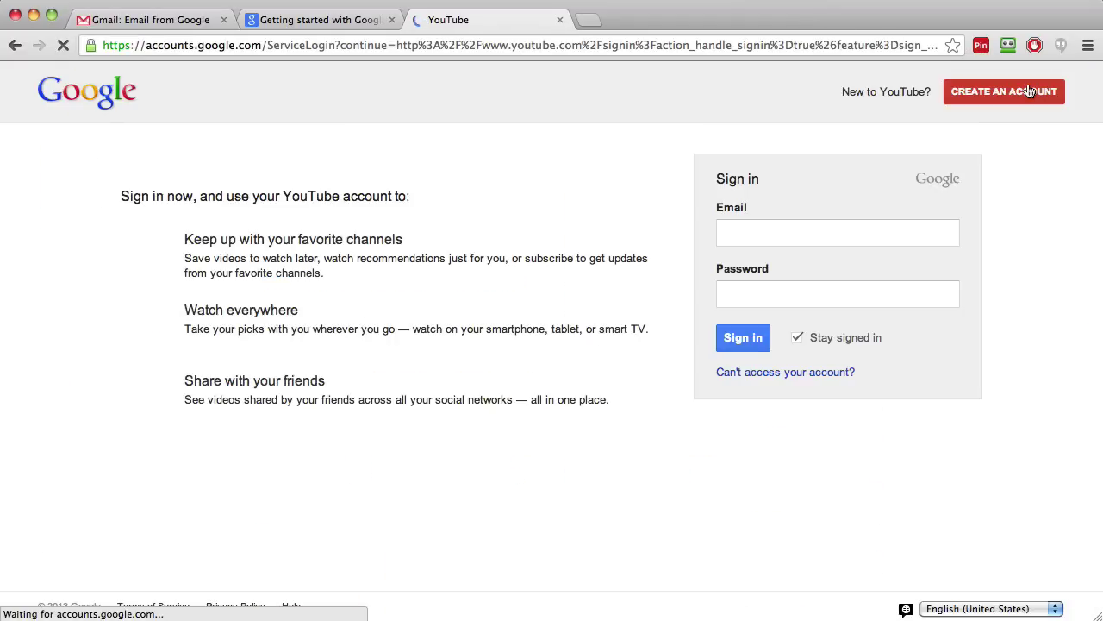
click(815, 235)
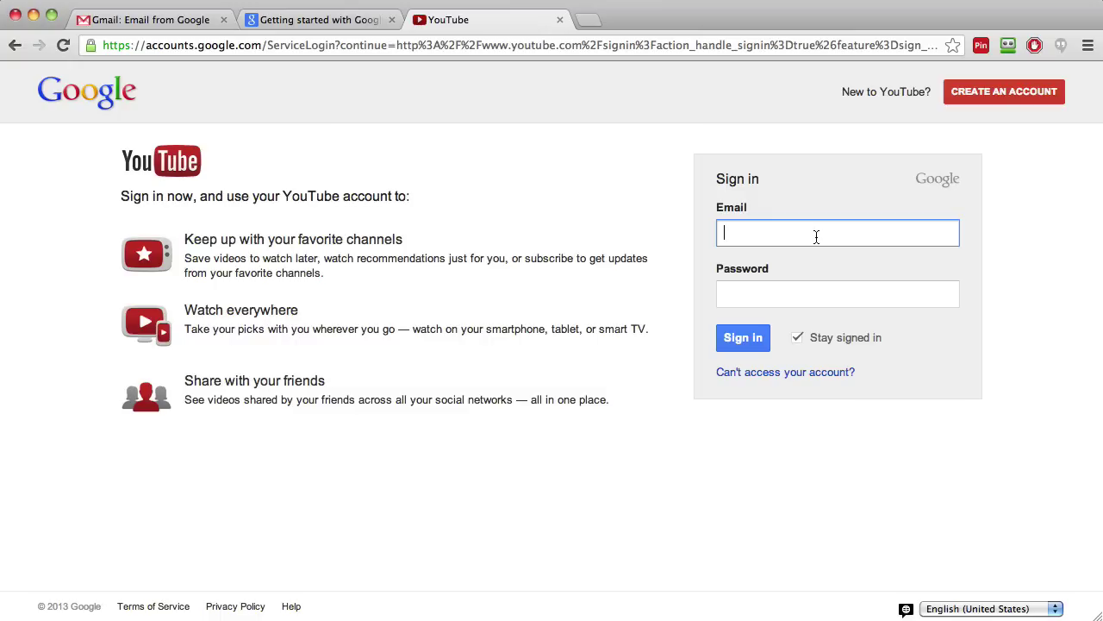
text(boo)
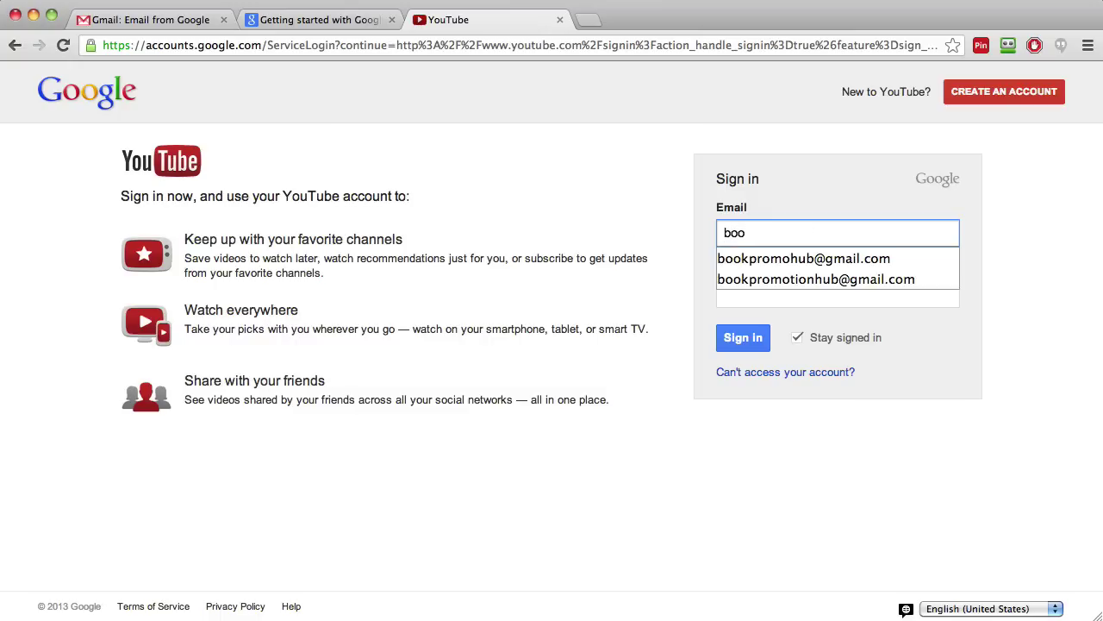
click(814, 258)
click(767, 299)
text(••••••)
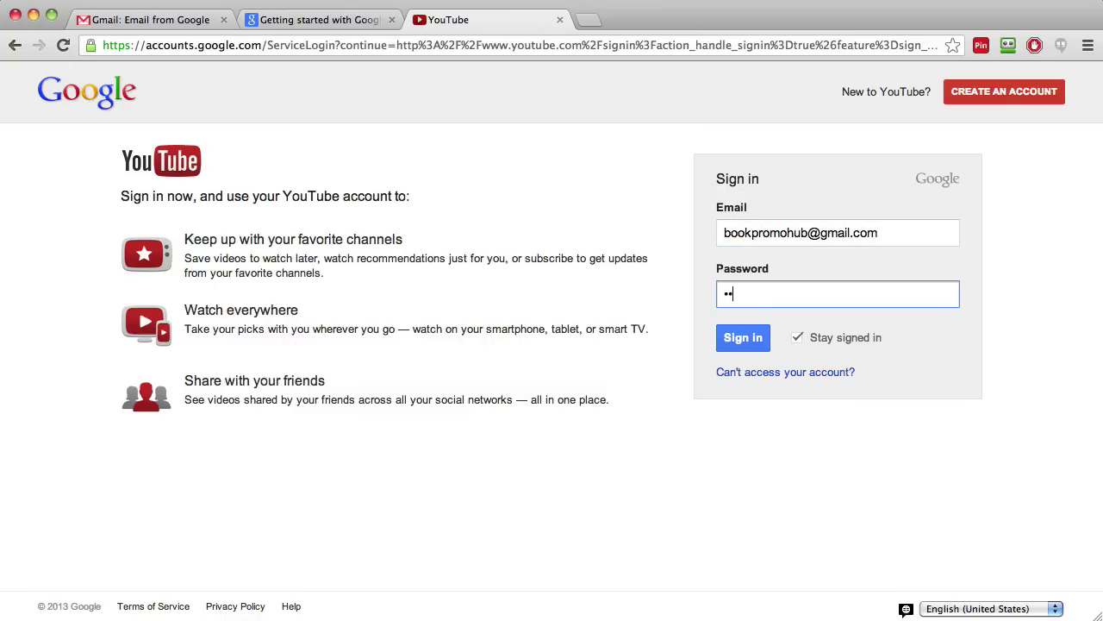
key(BackSpace)
key(BackSpace)
key(BackSpace)
key(BackSpace)
key(BackSpace)
key(BackSpace)
text(•••••••••••)
click(732, 339)
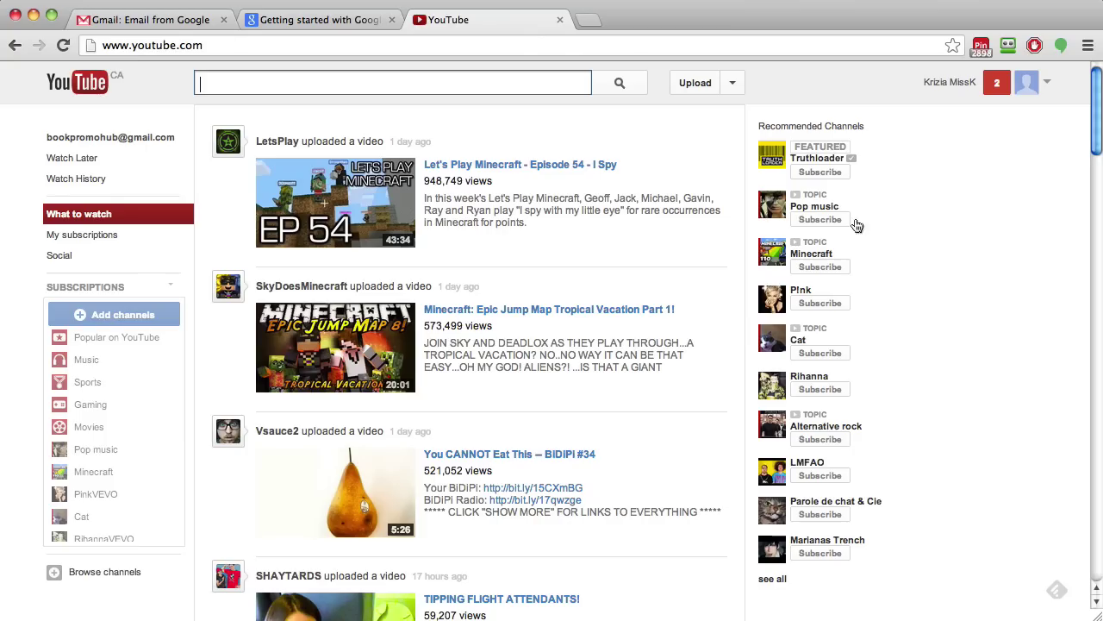
Open the account menu from the arrow beside the avatar in YouTube's header
click(1046, 84)
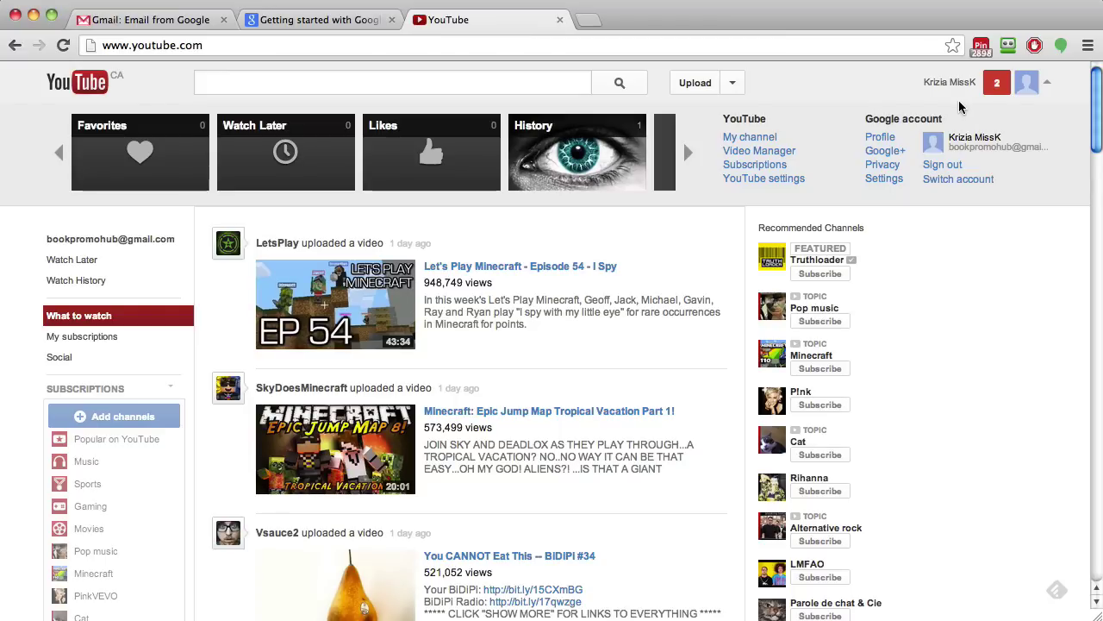
click(338, 24)
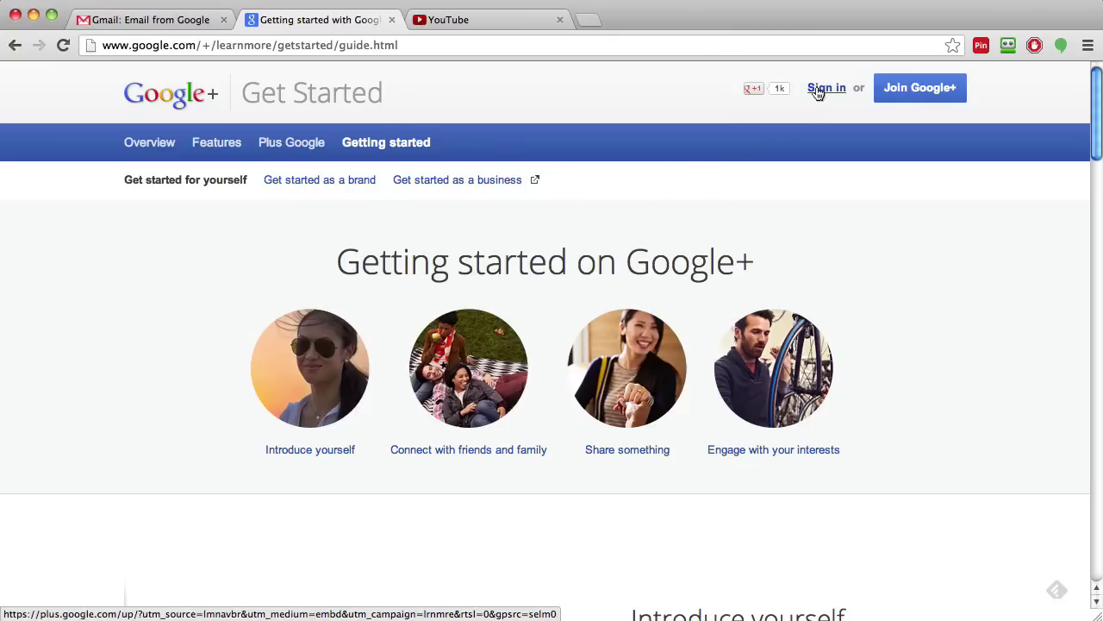
click(465, 24)
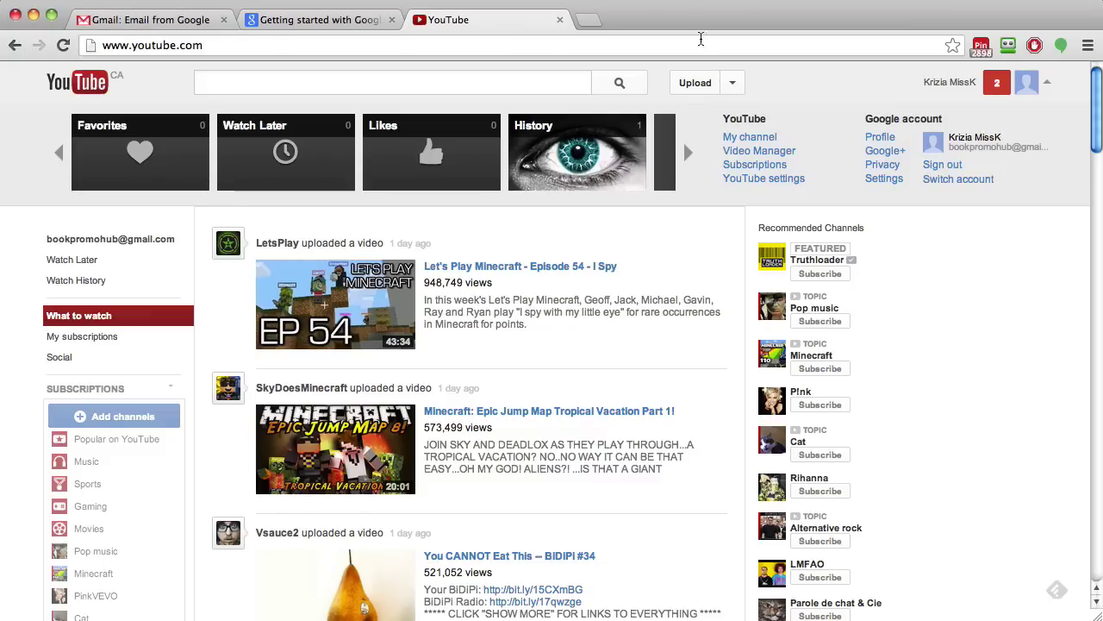
click(214, 47)
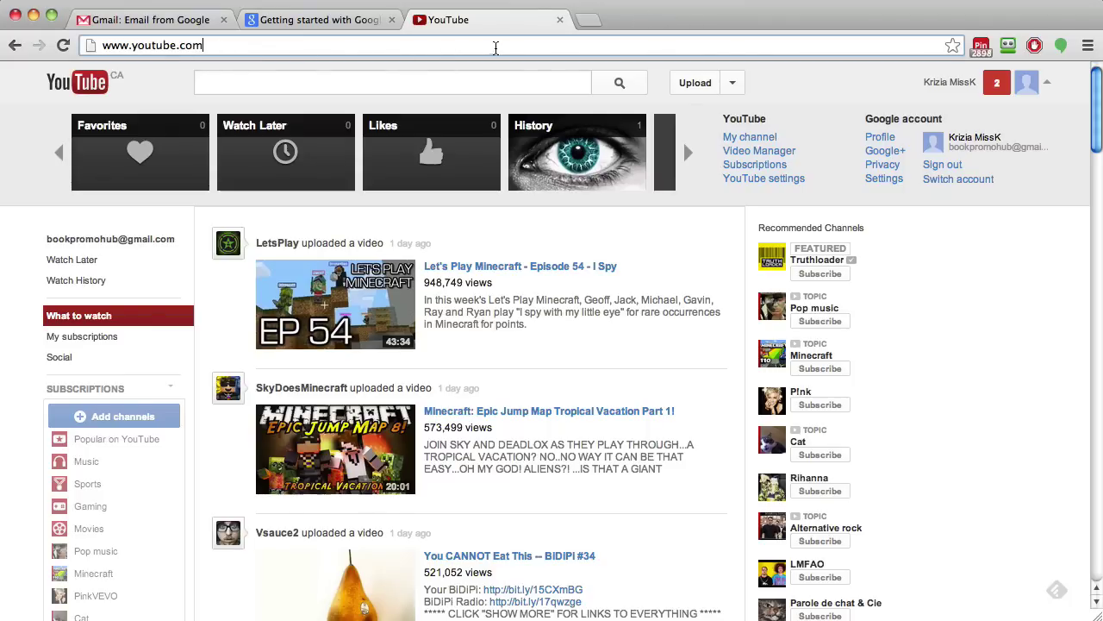
Open the RelaxedHair channel from Most visited in a new tab, then return to the YouTube home tab
click(591, 22)
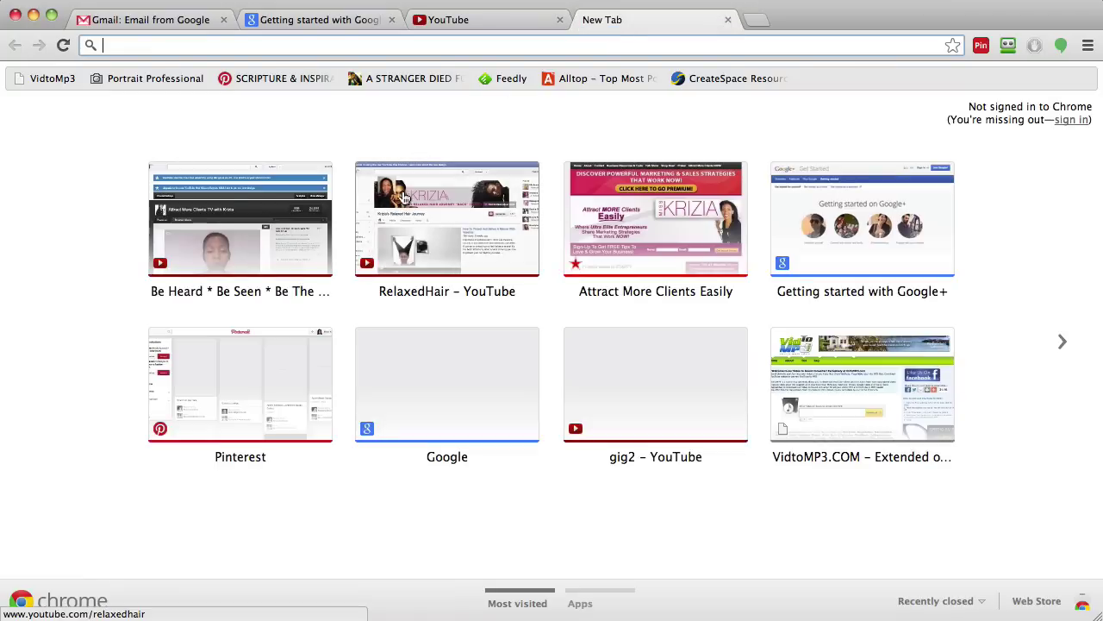
click(407, 282)
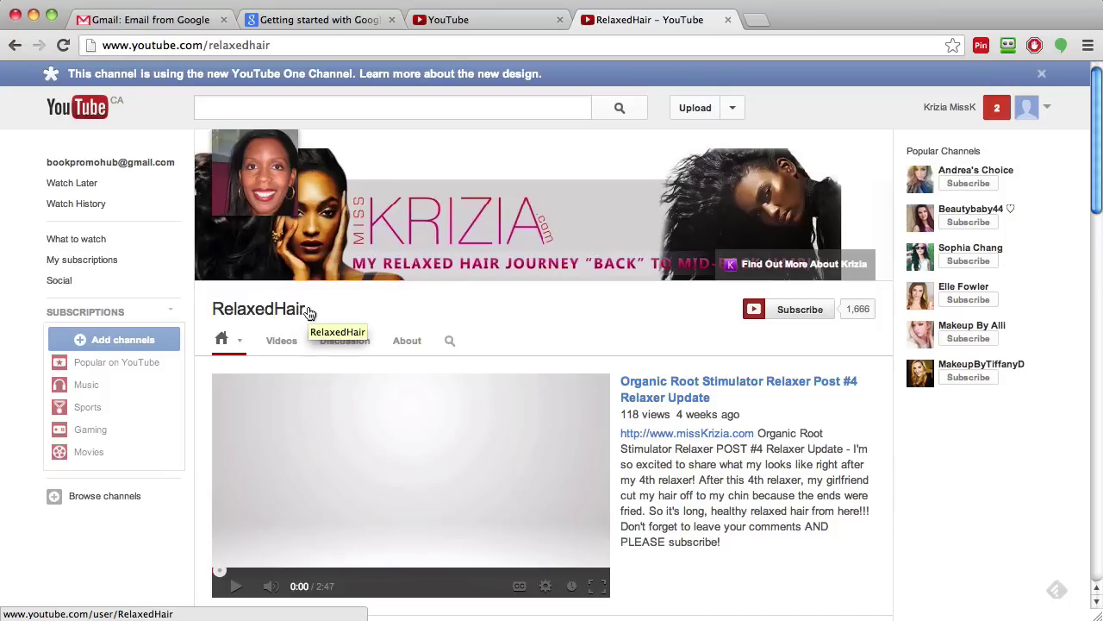
click(483, 24)
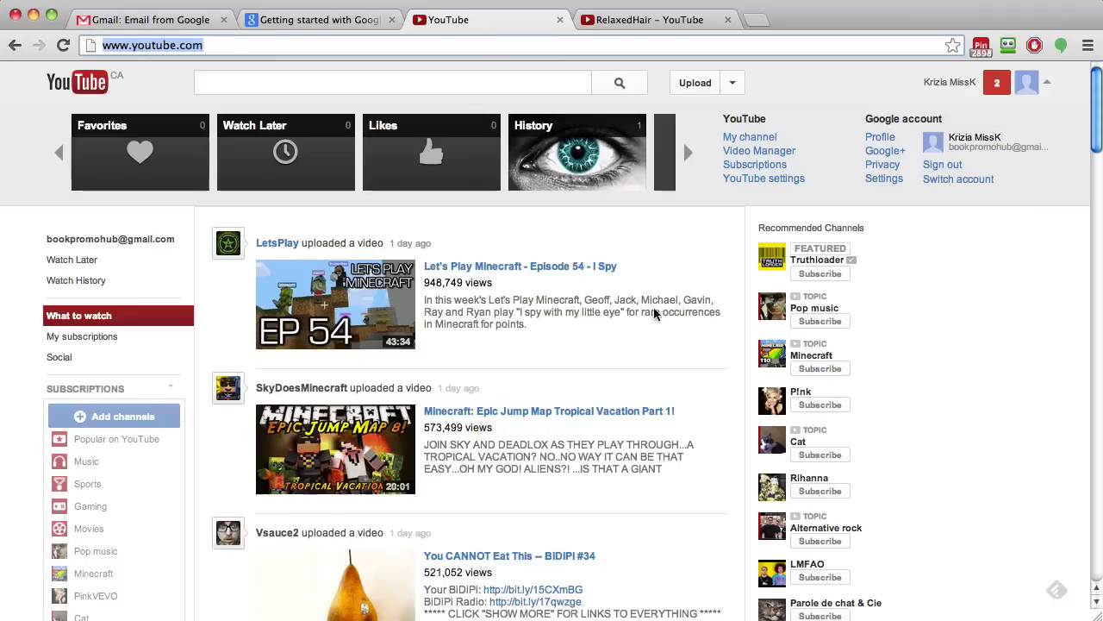
click(668, 20)
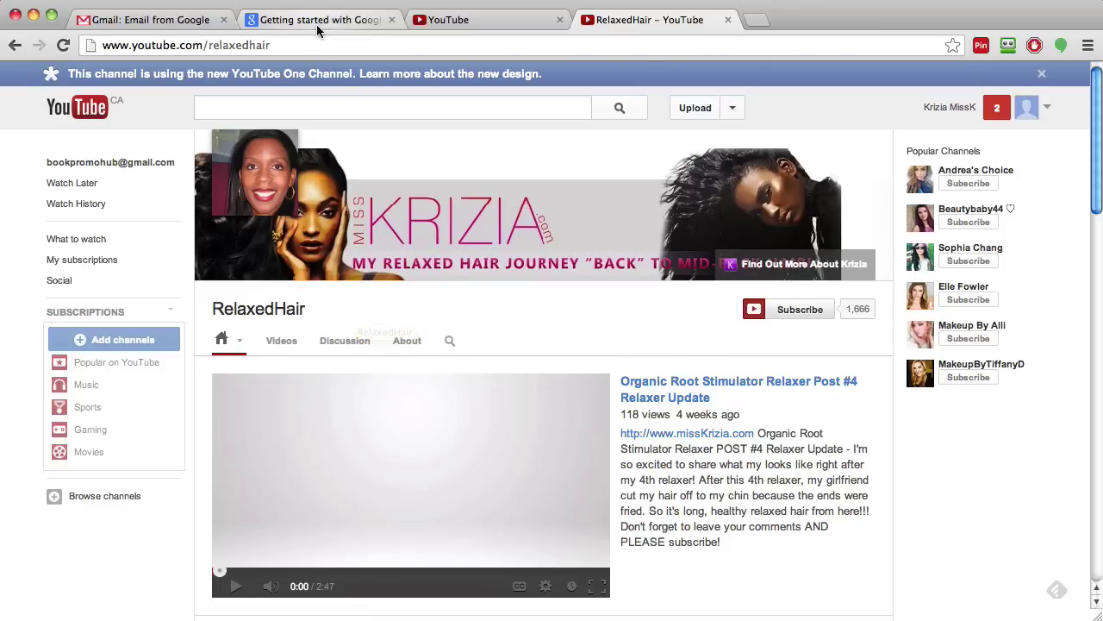
click(474, 23)
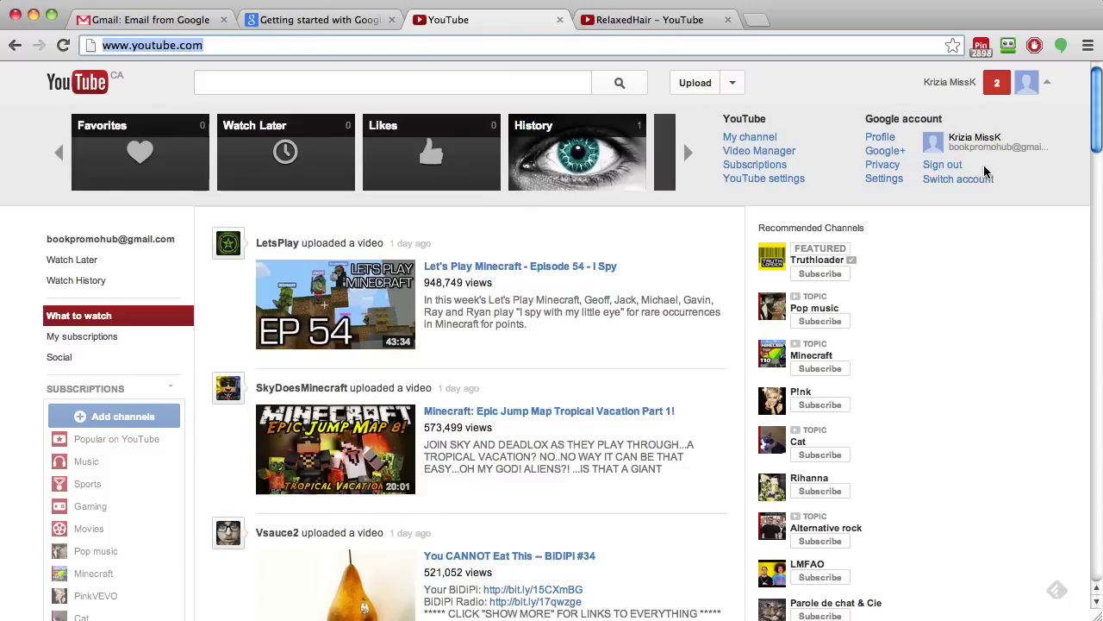
Go to the linked Google+ profile and open the Edit your name dialog
click(975, 138)
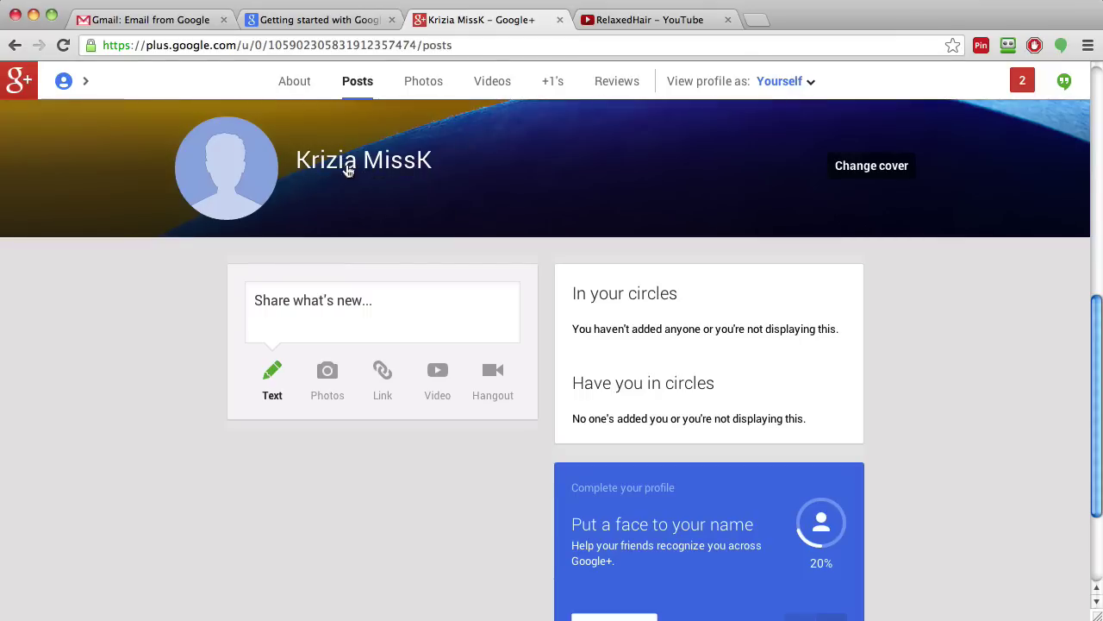
click(347, 170)
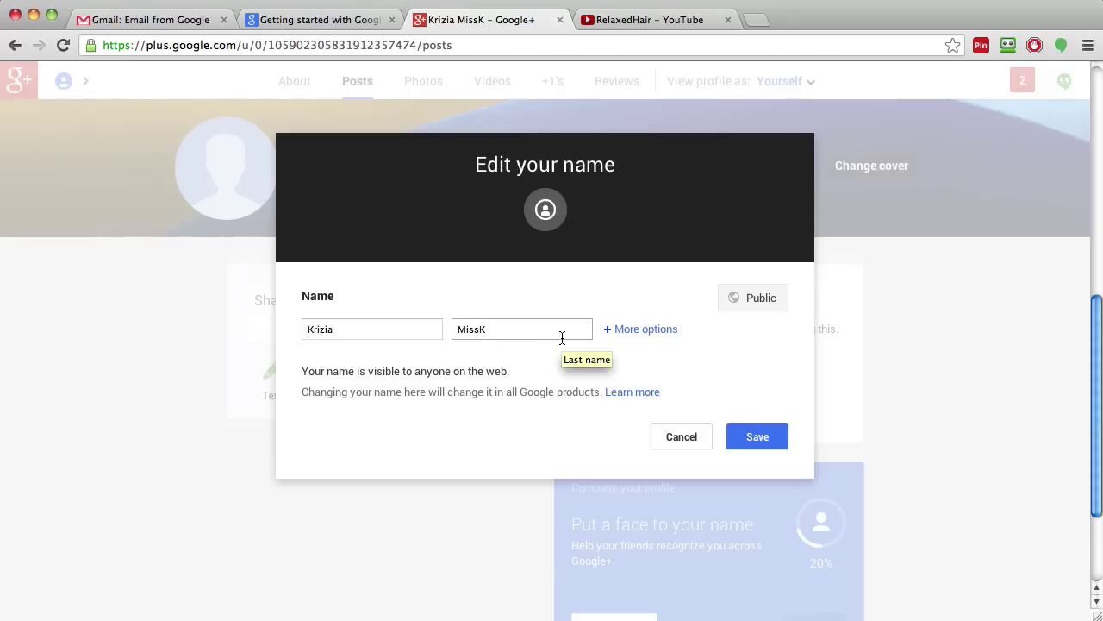
Add a nickname under More options and review the Display my name as choices
click(625, 331)
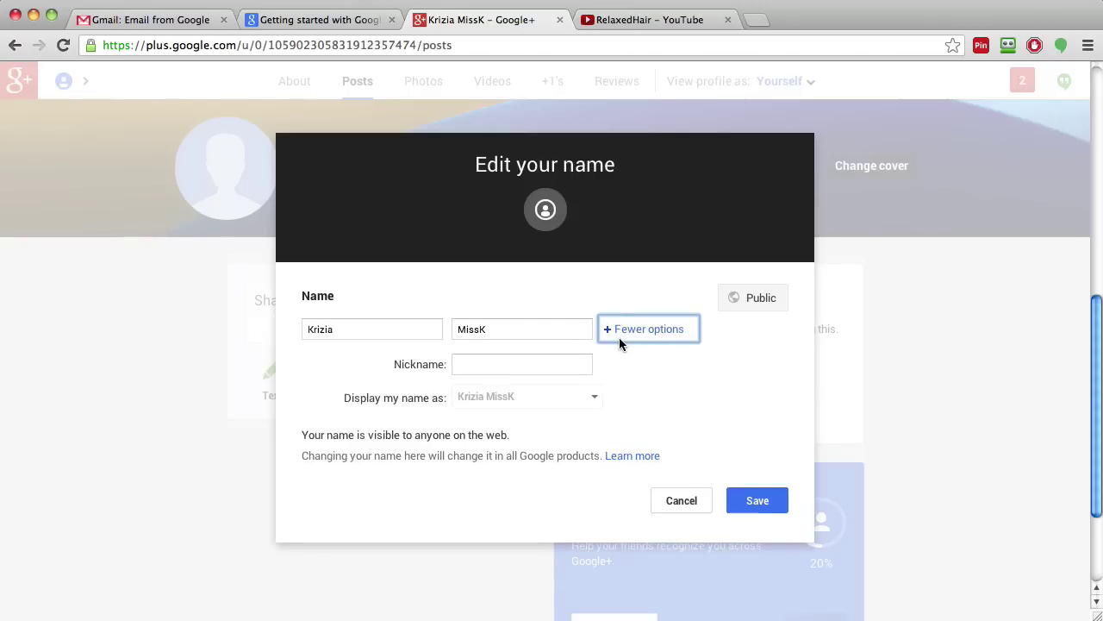
click(501, 366)
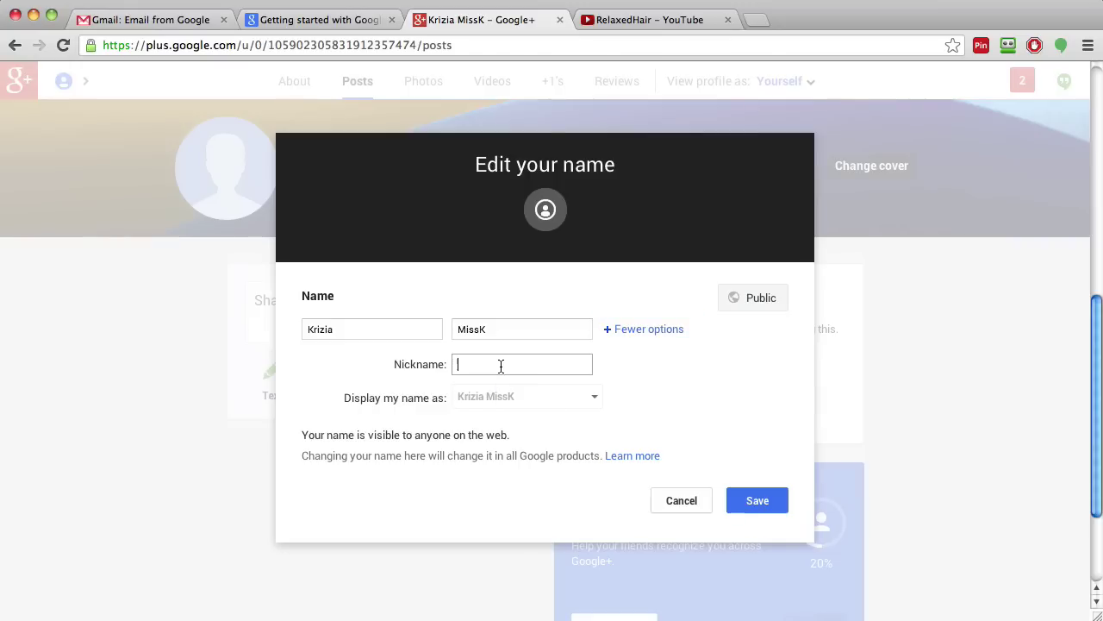
text(Sunh)
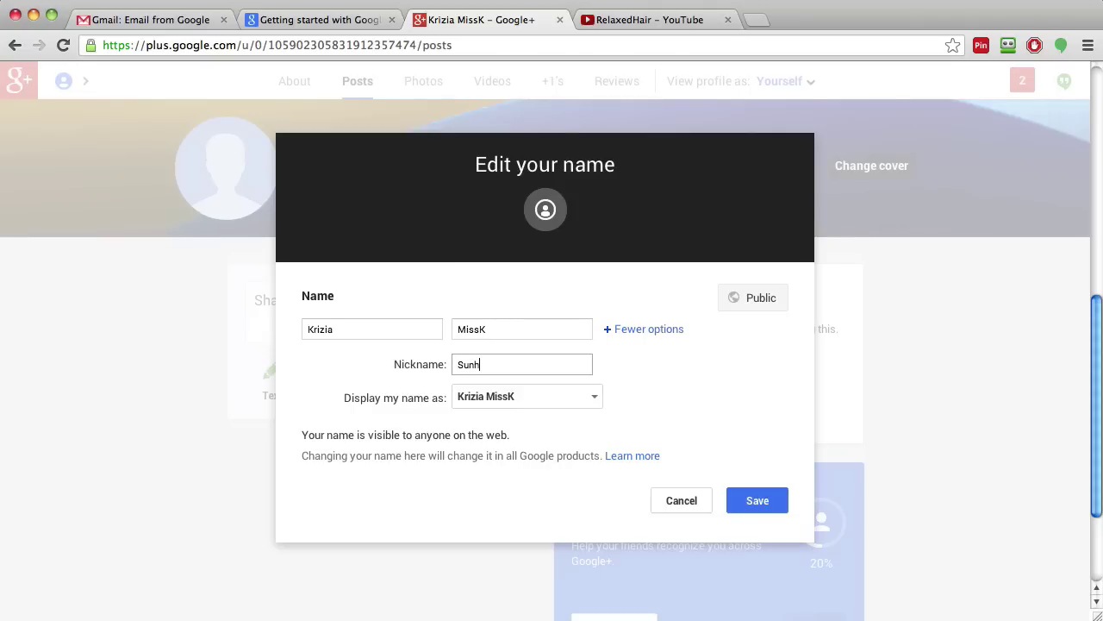
key(BackSpace)
text(shine)
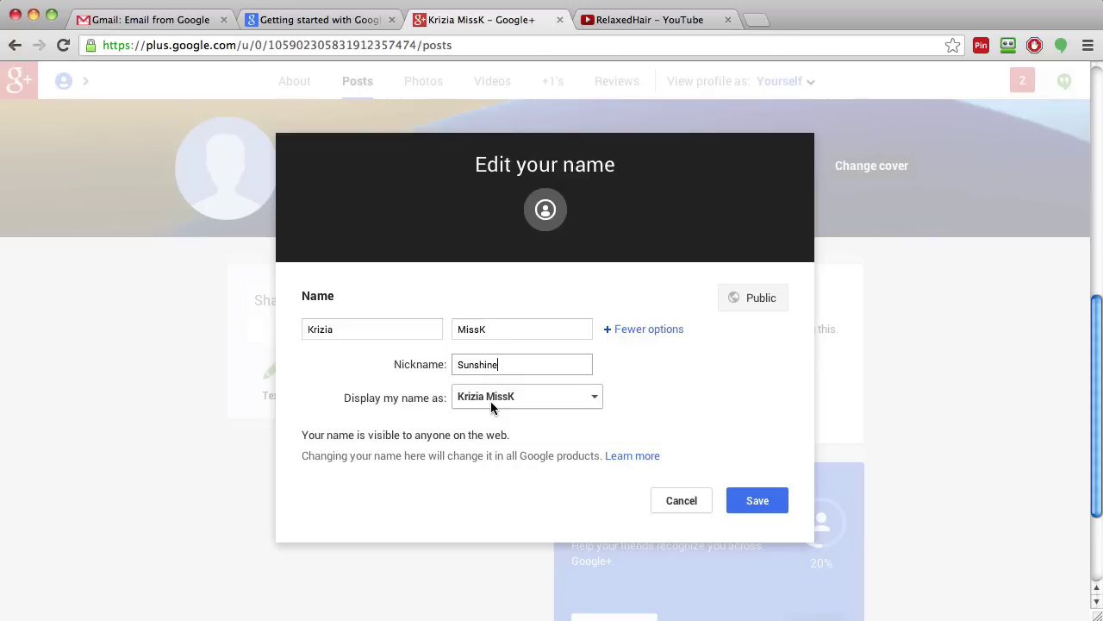
click(595, 398)
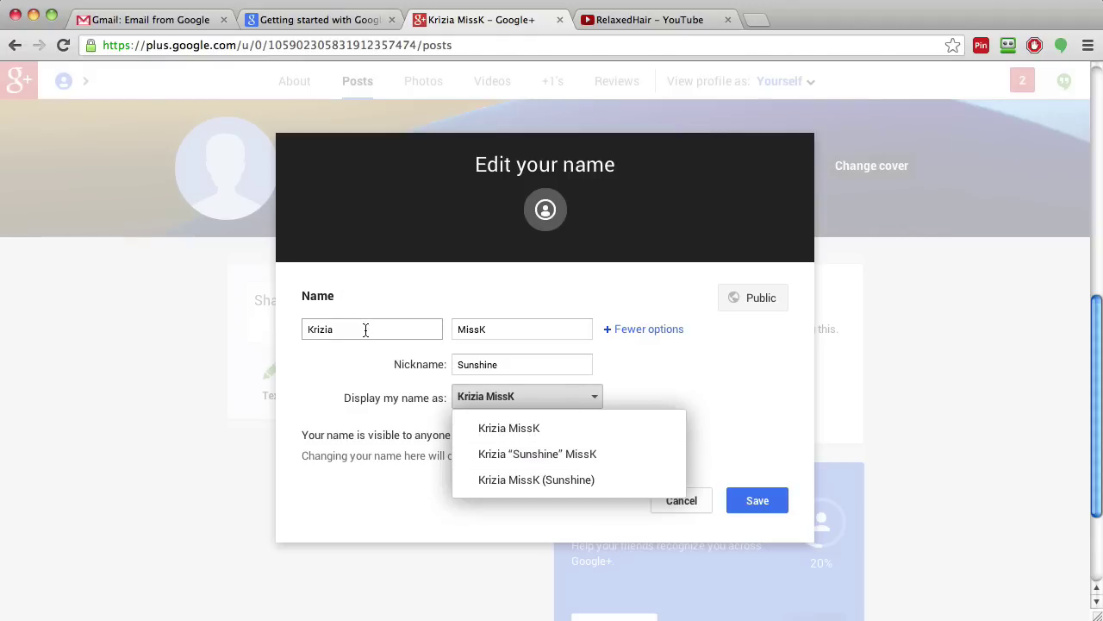
Cancel the Google+ Edit your name dialog, keeping the original first and last name
click(640, 20)
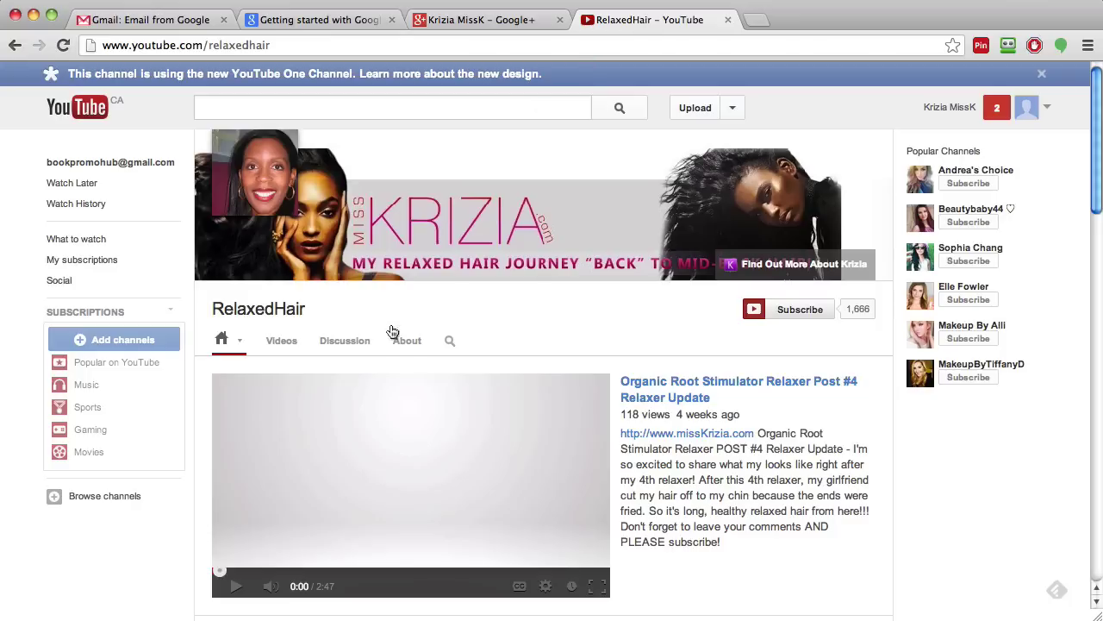
click(486, 21)
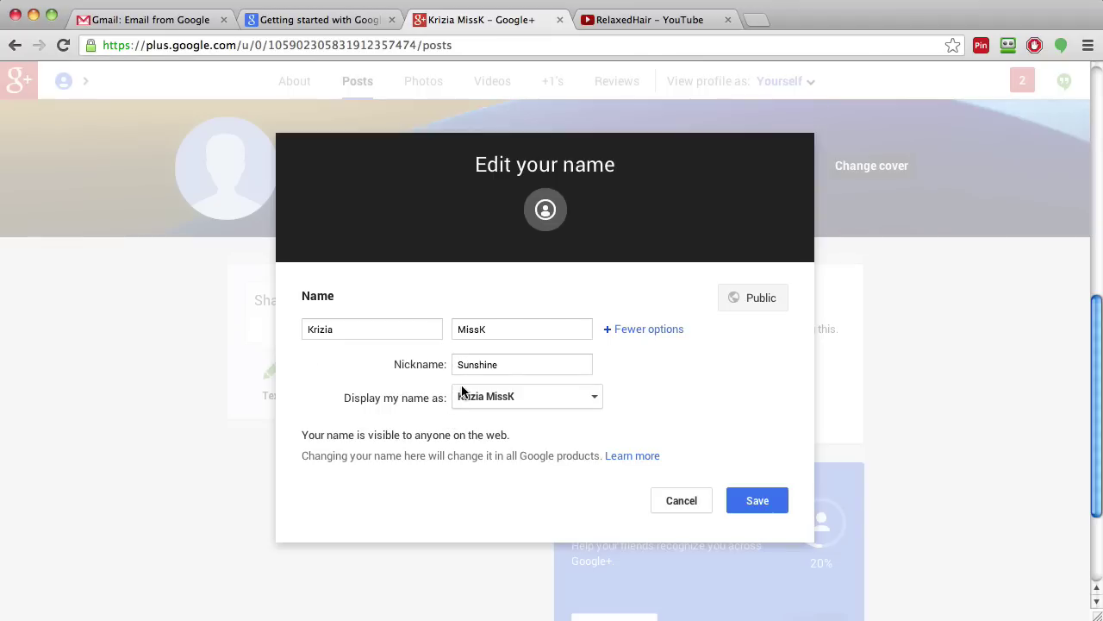
click(680, 500)
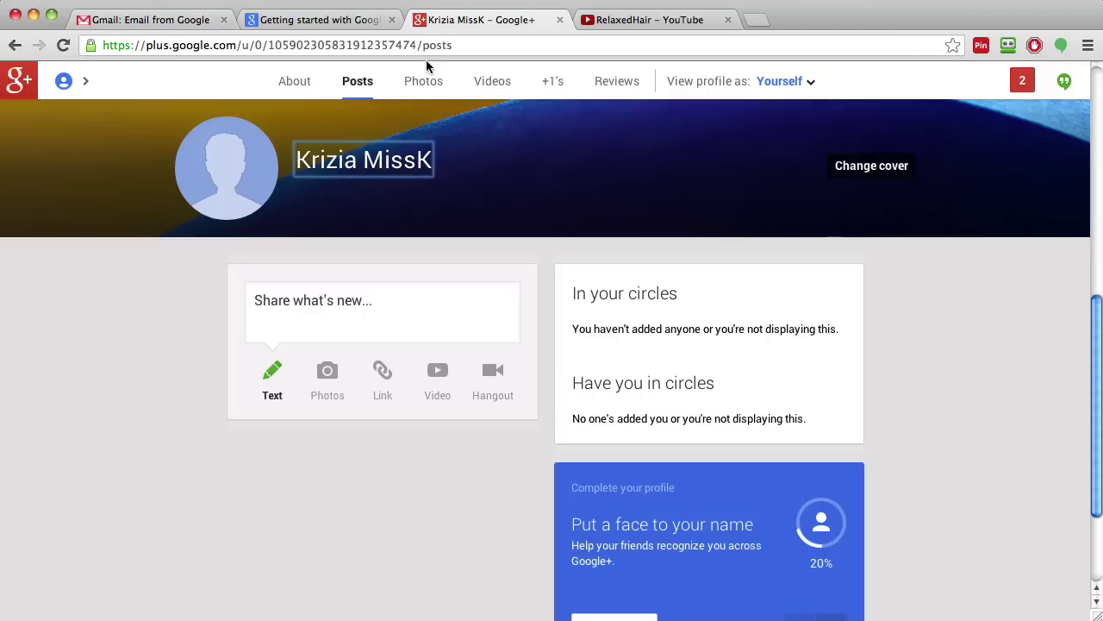
On the RelaxedHair channel tab, open the account panel to see which account name appears
click(665, 26)
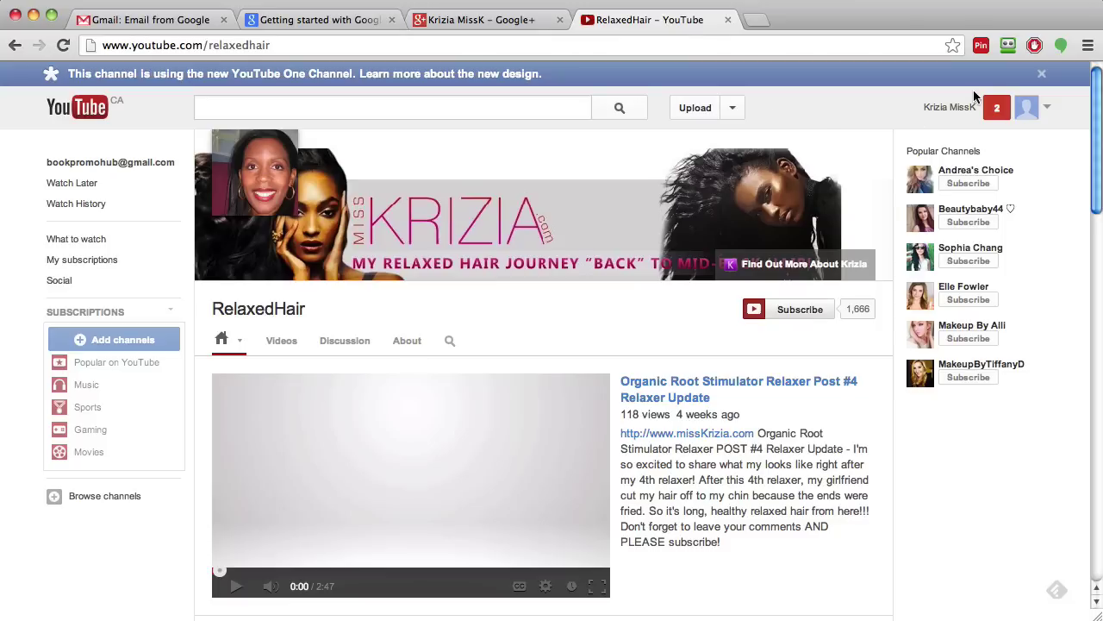
click(1046, 108)
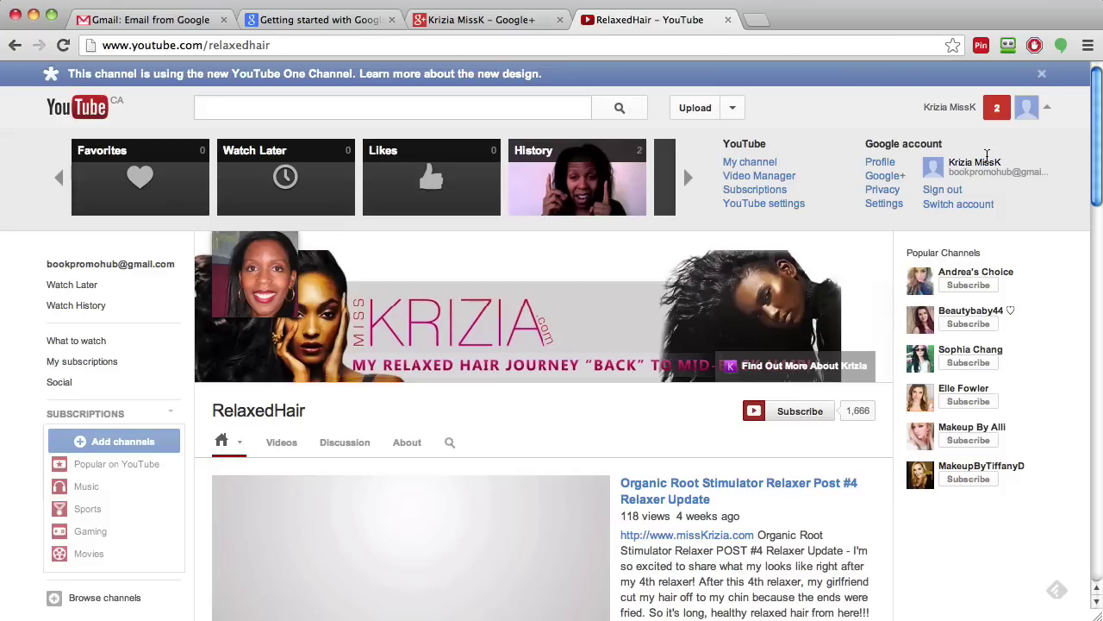
click(790, 52)
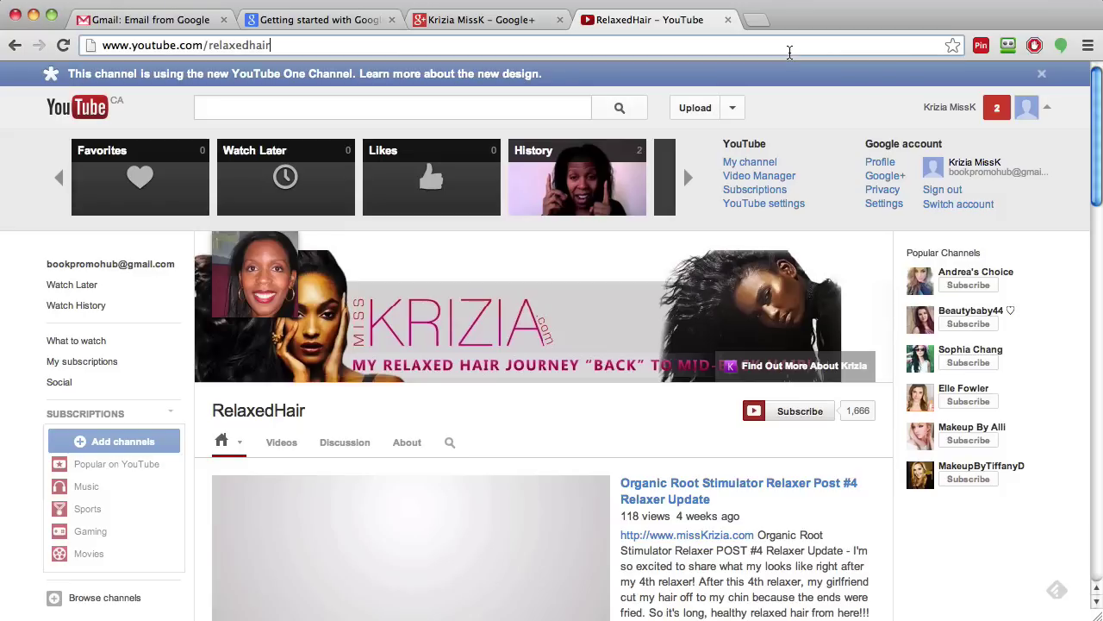
click(790, 52)
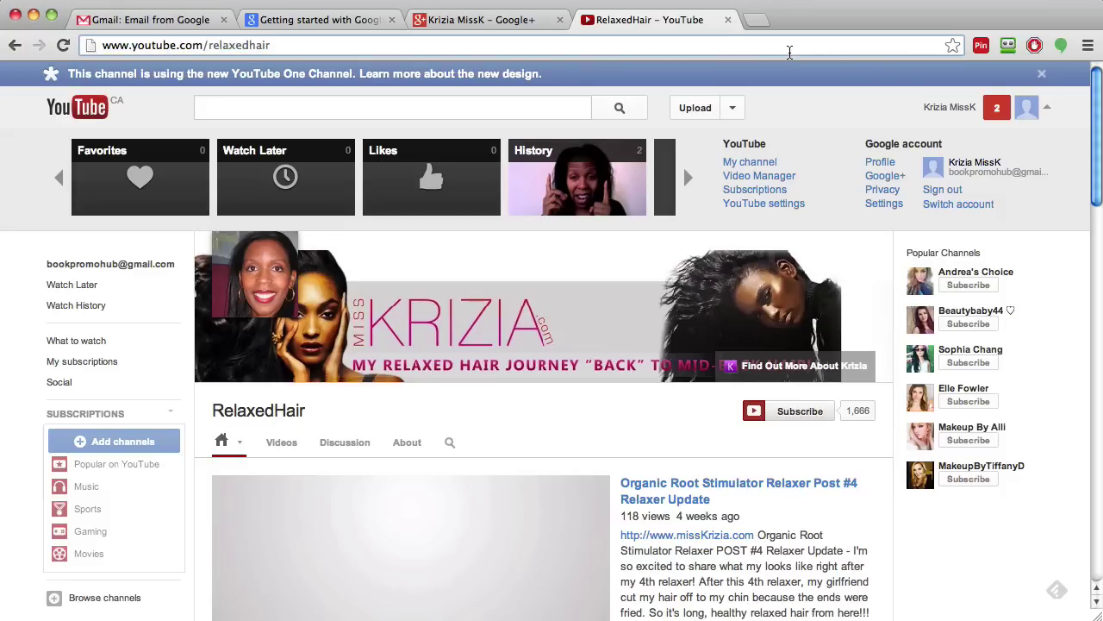